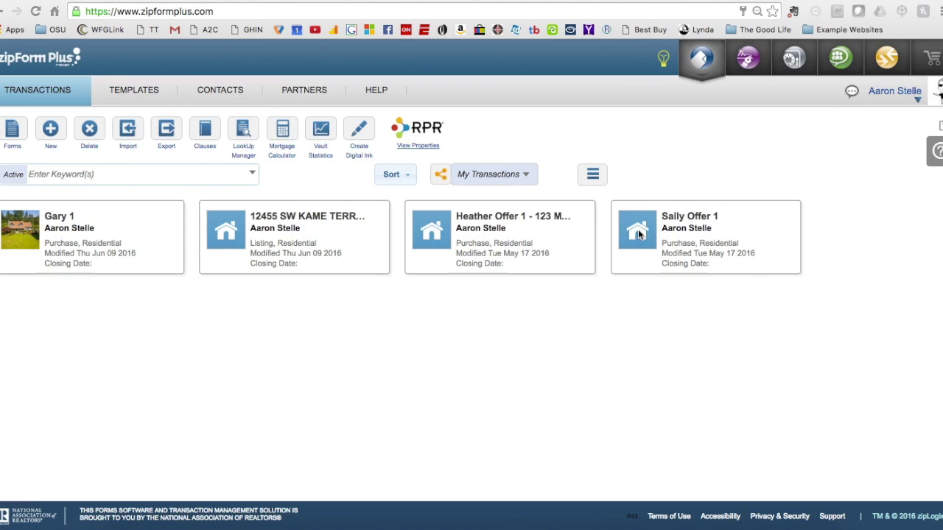
# In profile Settings, keep DocuSign as the e-signature provider and save the preferences
pyautogui.click(915, 96)
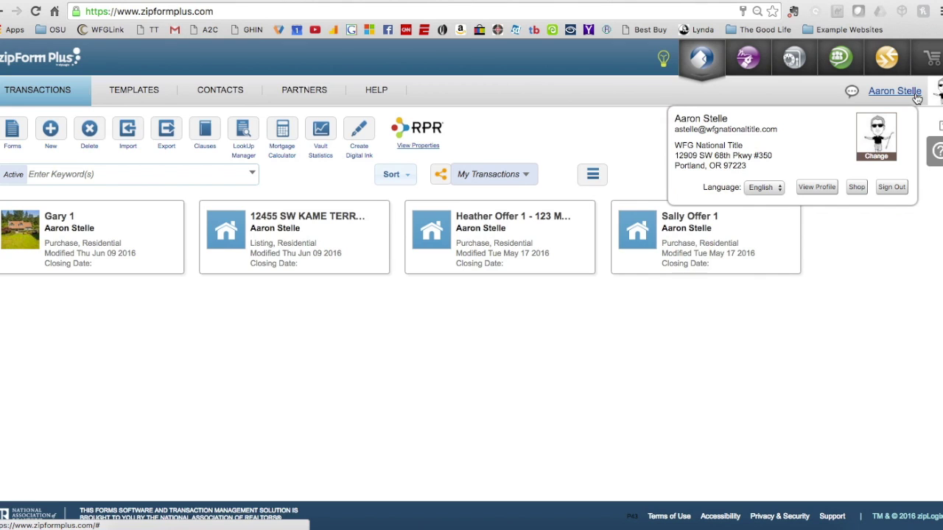
pyautogui.click(817, 187)
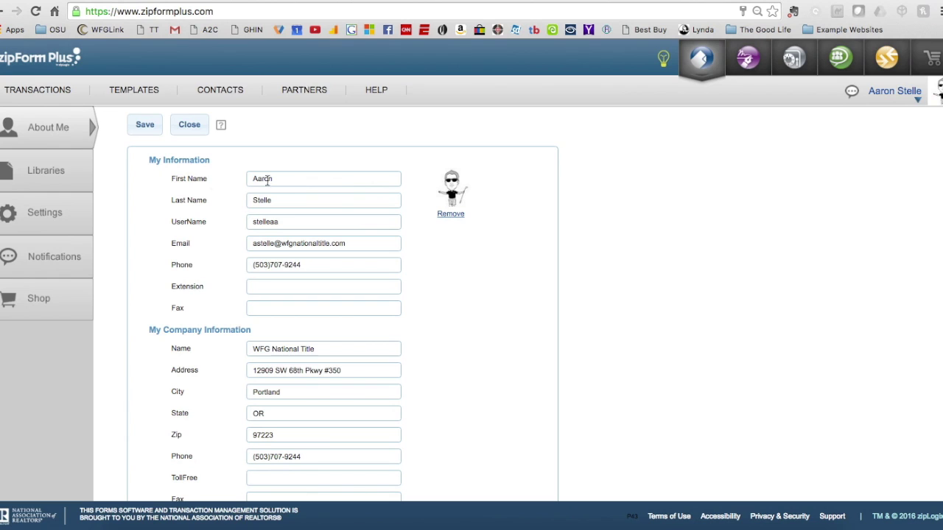
pyautogui.click(35, 216)
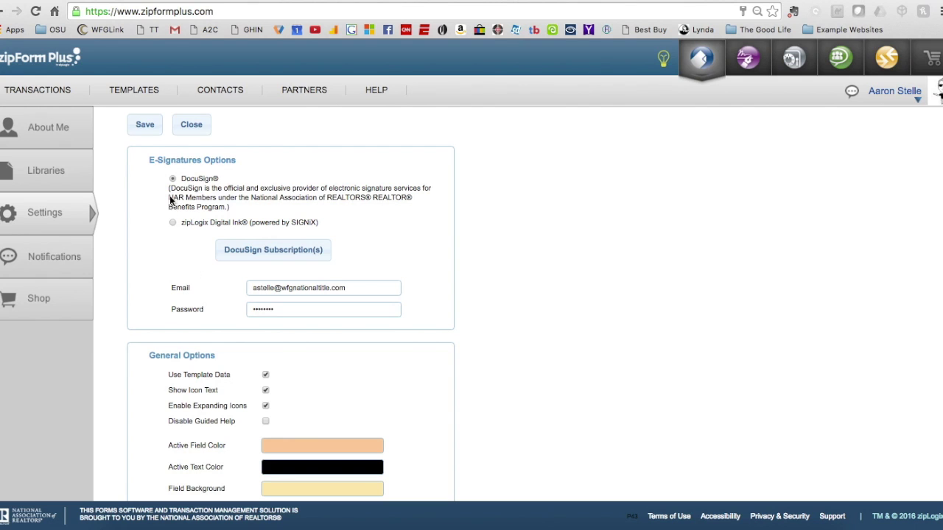
pyautogui.click(143, 127)
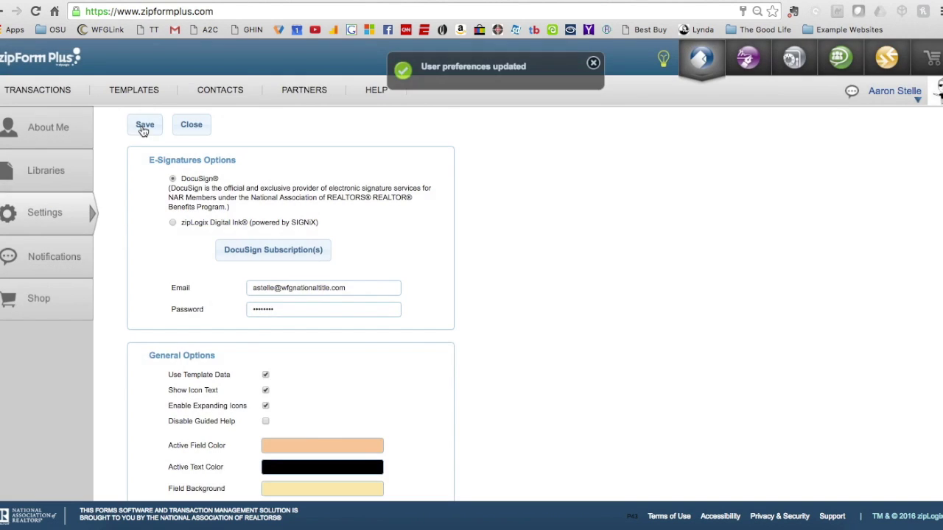
pyautogui.click(593, 64)
# Create the Purchase, Residential transaction 'Test Transaction 2' from an agent template and save it
pyautogui.click(40, 92)
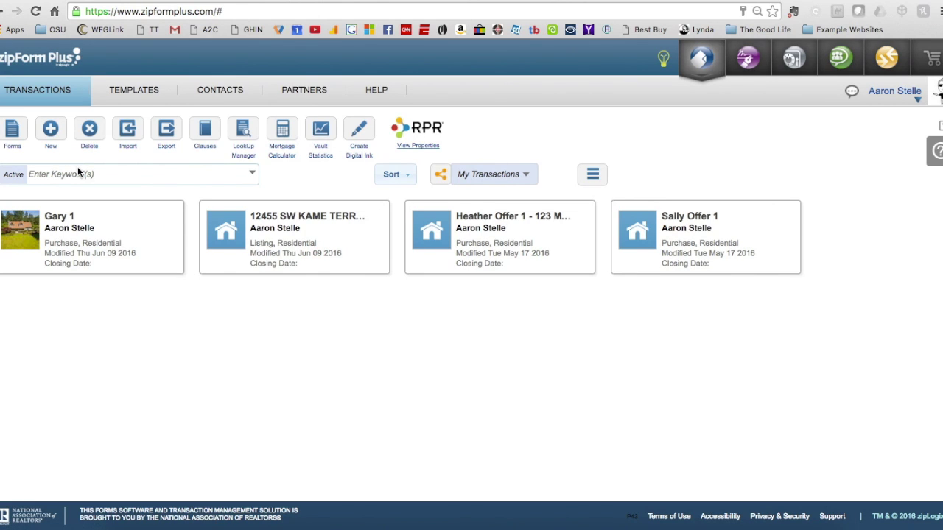
pyautogui.click(51, 134)
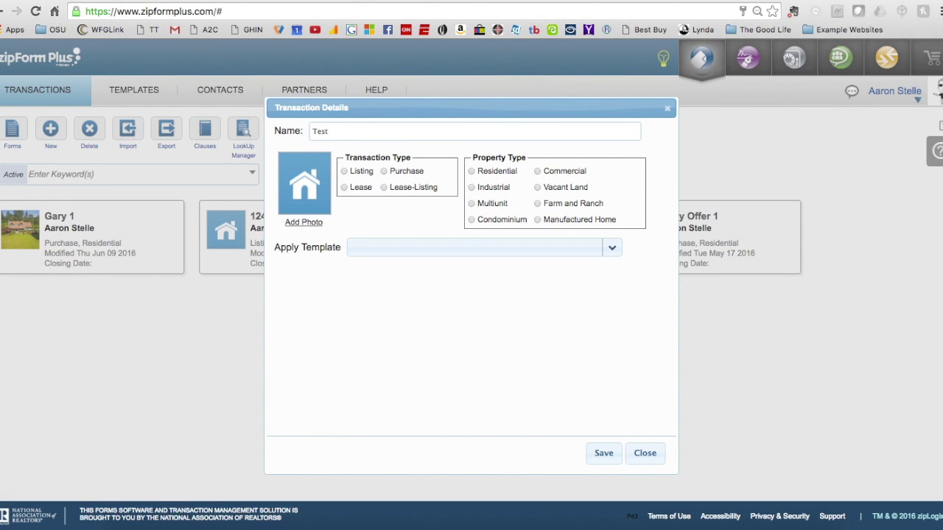
pyautogui.write('Test Transaction 2')
pyautogui.click(383, 173)
pyautogui.click(471, 172)
pyautogui.click(591, 250)
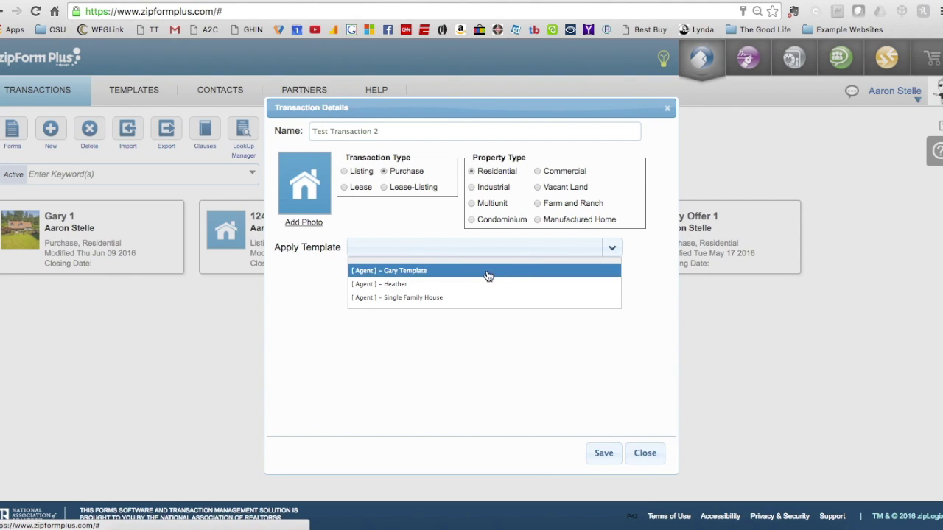
pyautogui.click(407, 274)
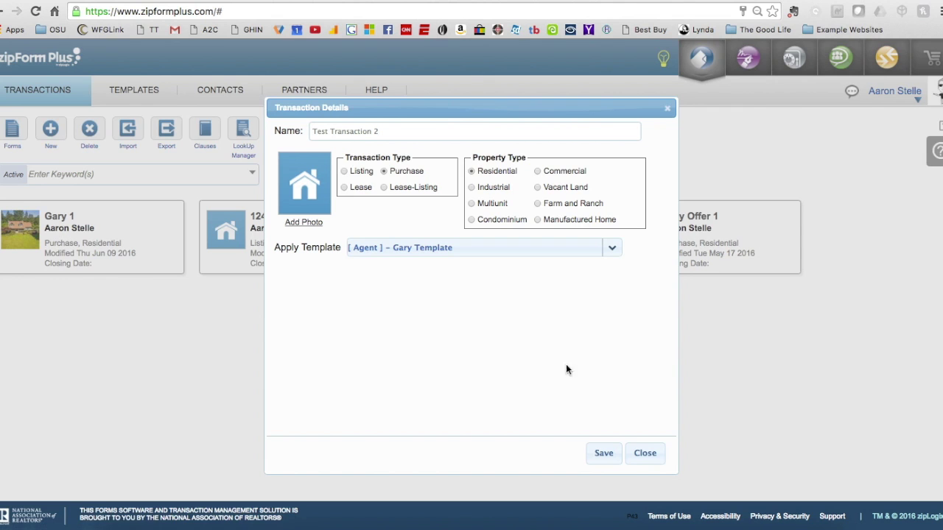
pyautogui.click(601, 455)
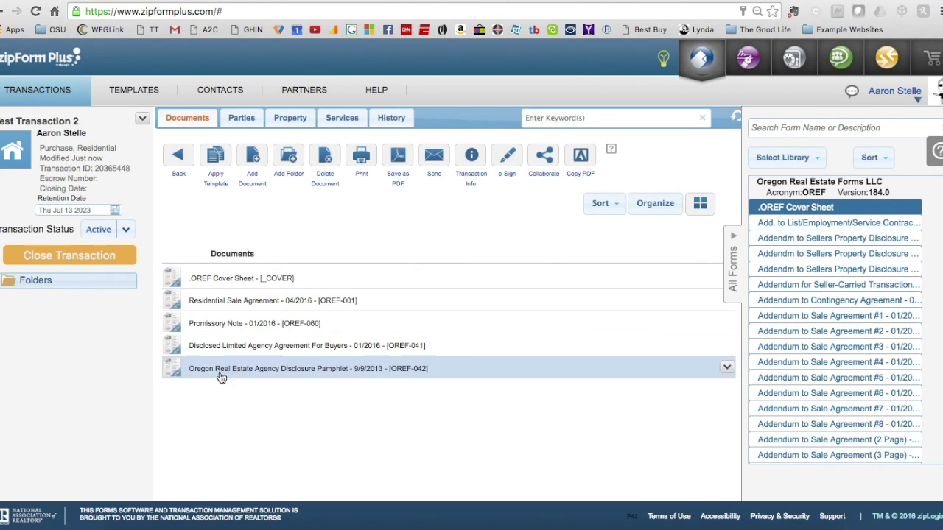
# Open the .OREF Cover Sheet and scroll through its prefilled buyer and broker sections
pyautogui.click(221, 278)
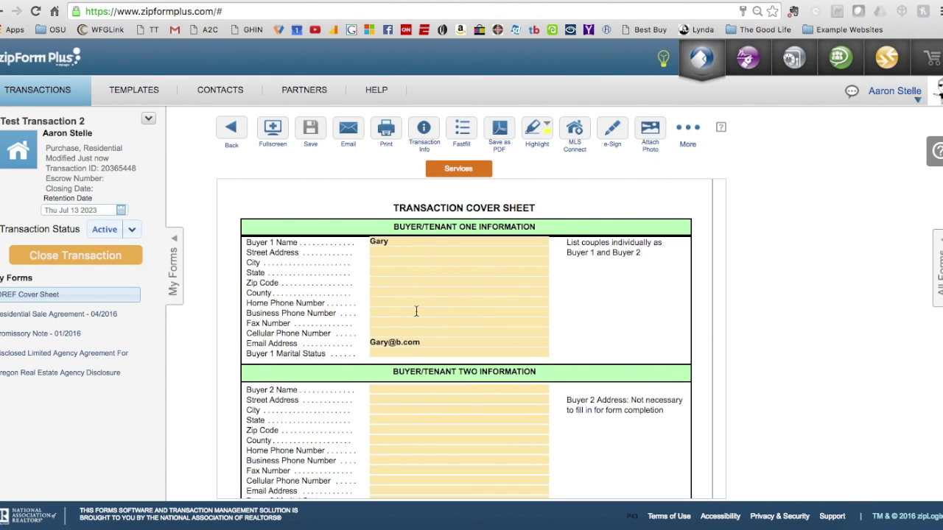
pyautogui.scroll(-10, 402, 308)
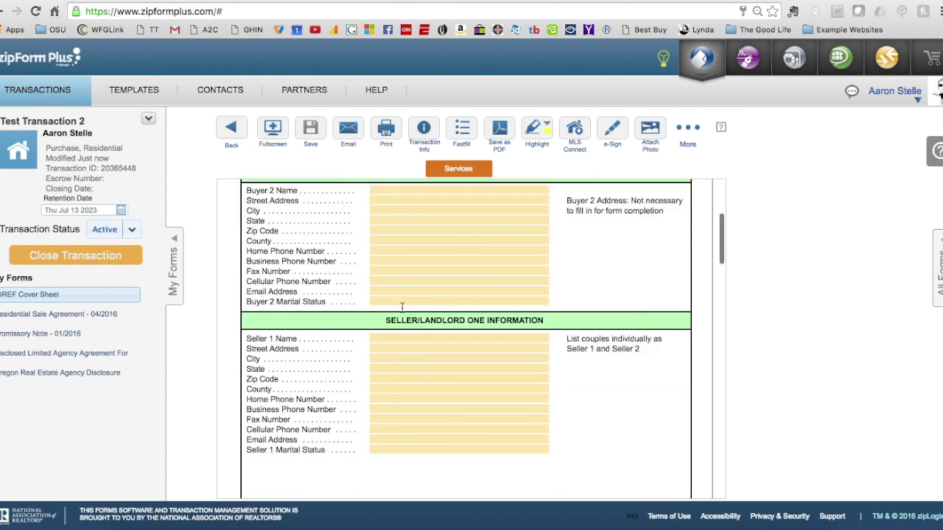
pyautogui.scroll(-4, 402, 308)
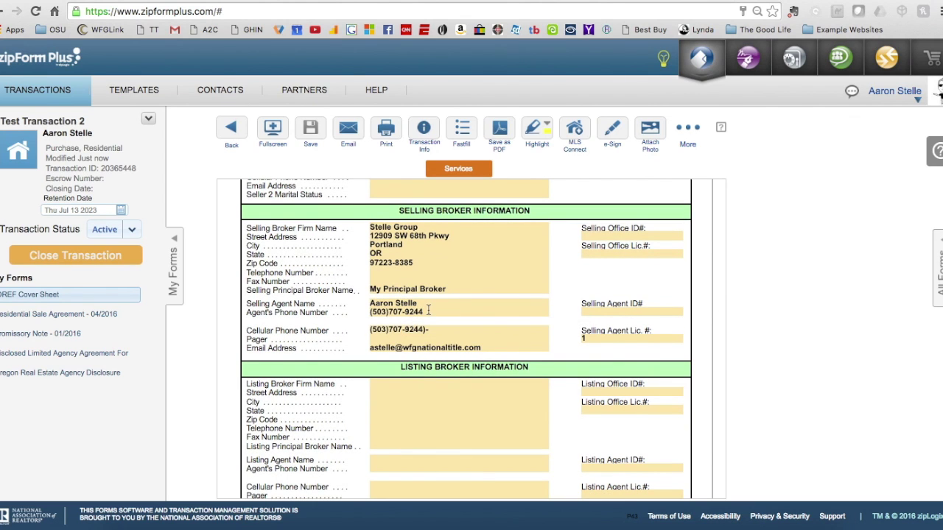
pyautogui.scroll(6, 428, 310)
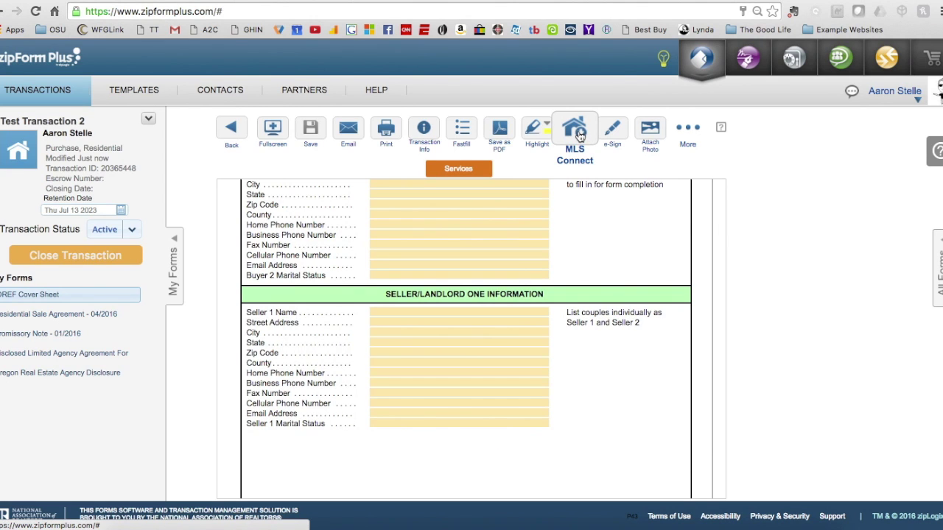
pyautogui.scroll(5, 515, 254)
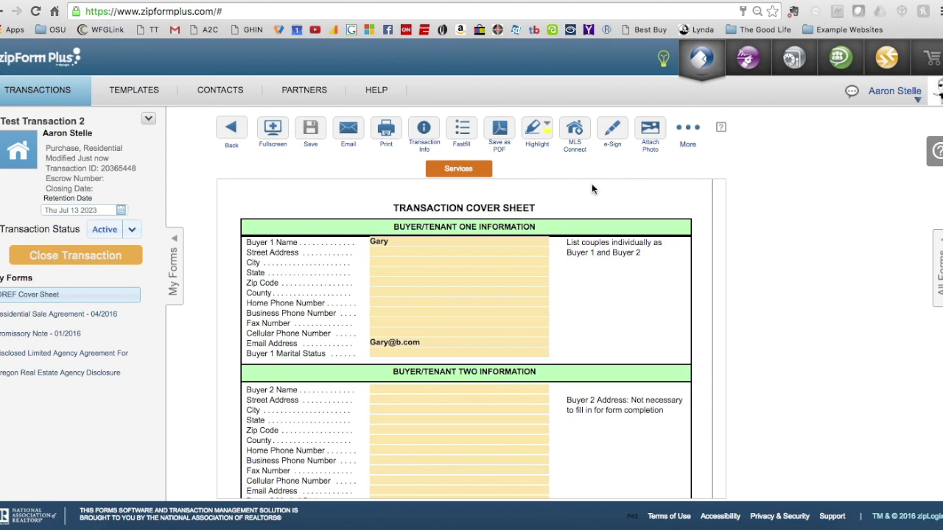
# Queue the sale agreement, promissory note, agency agreement and disclosure pamphlet for multi-form e-signing, excluding the cover sheet
pyautogui.moveTo(612, 140)
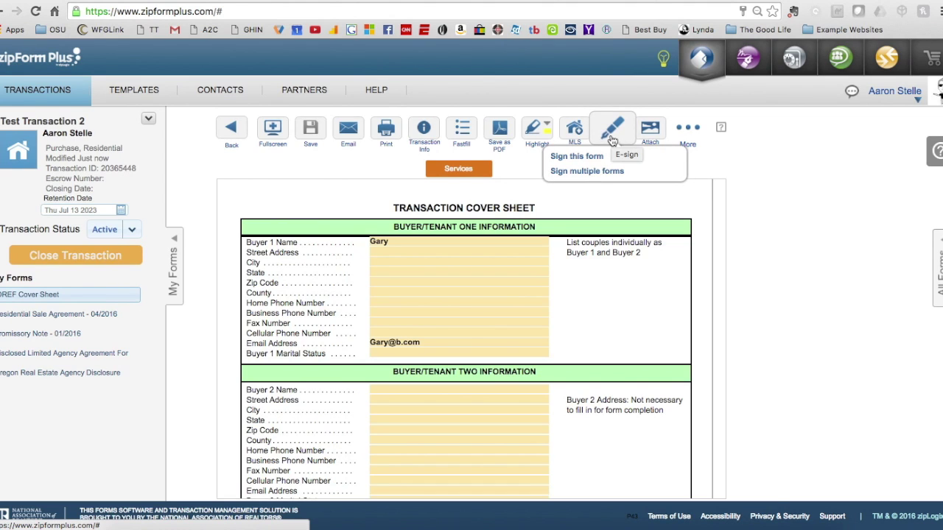
pyautogui.click(595, 173)
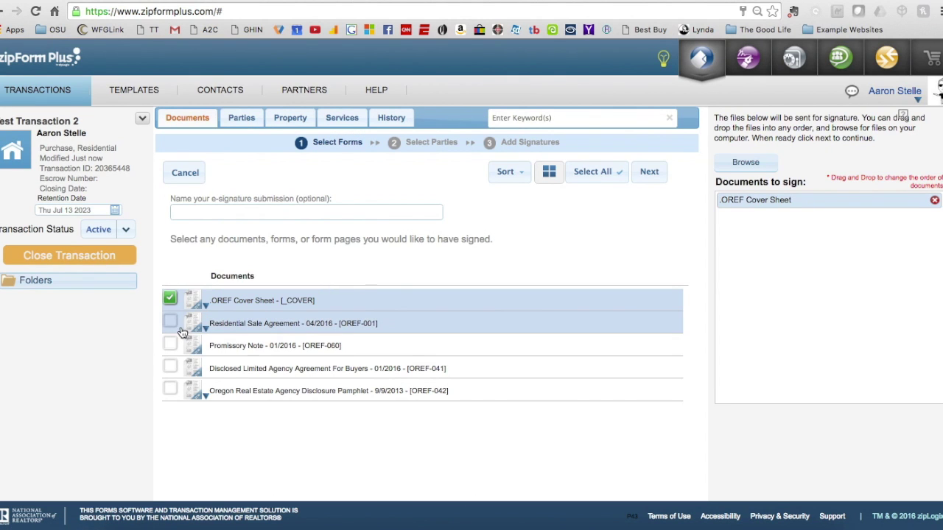
pyautogui.click(170, 322)
pyautogui.click(170, 343)
pyautogui.click(171, 366)
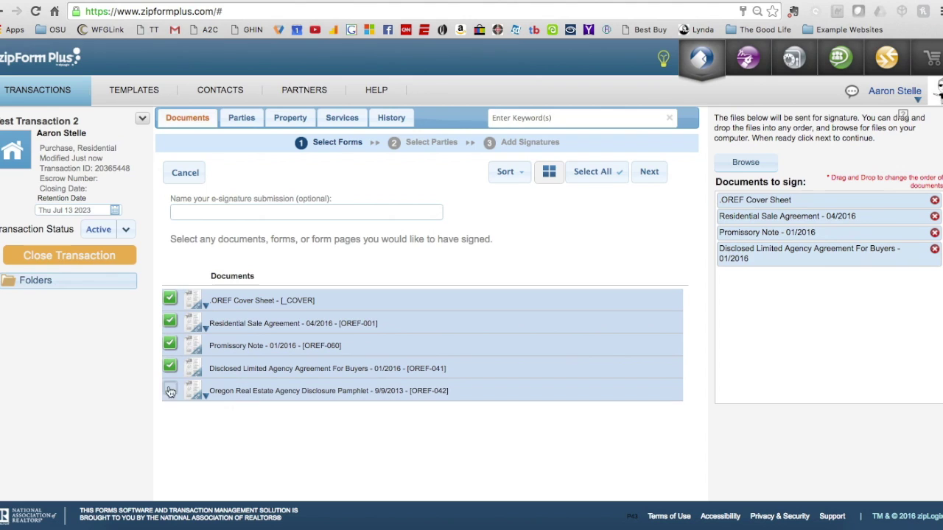
pyautogui.click(170, 391)
pyautogui.click(170, 299)
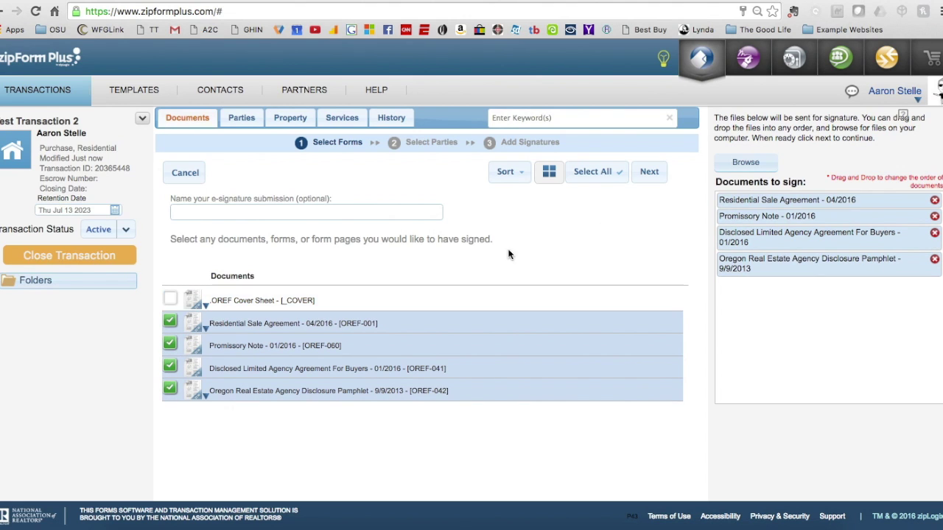
pyautogui.click(649, 172)
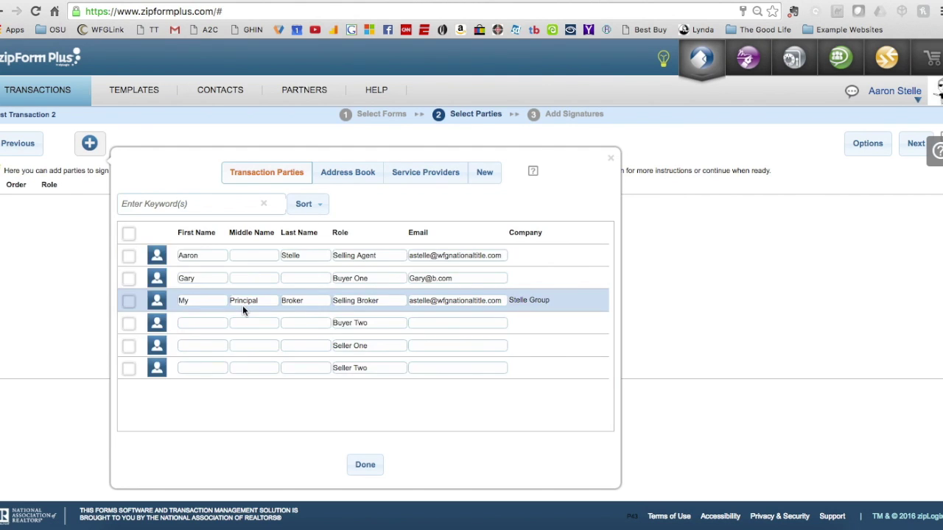
# Select Buyer One as the only signing party and proceed to signature placement
pyautogui.click(129, 279)
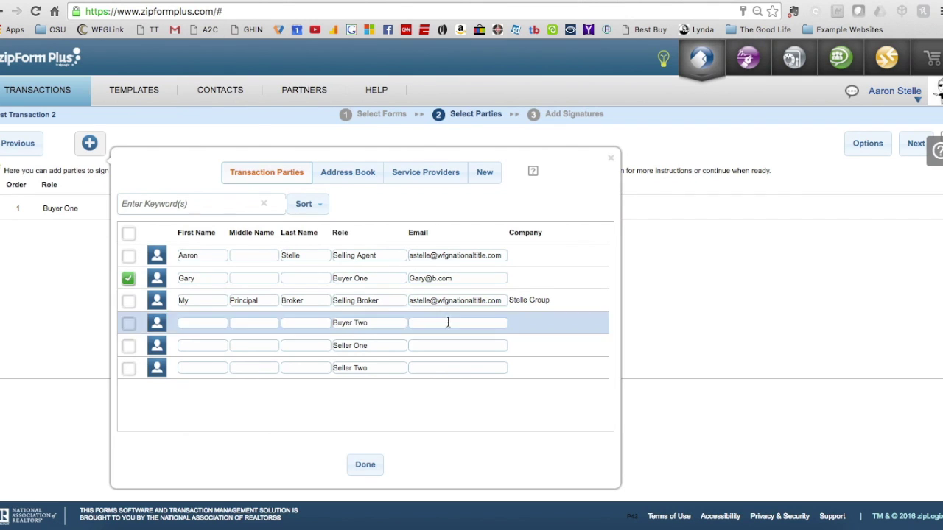
pyautogui.click(366, 466)
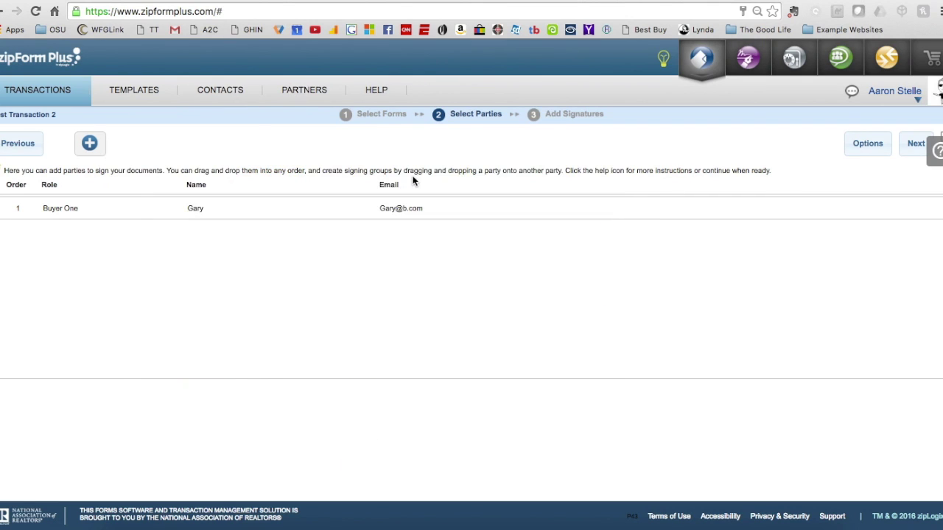
pyautogui.click(914, 145)
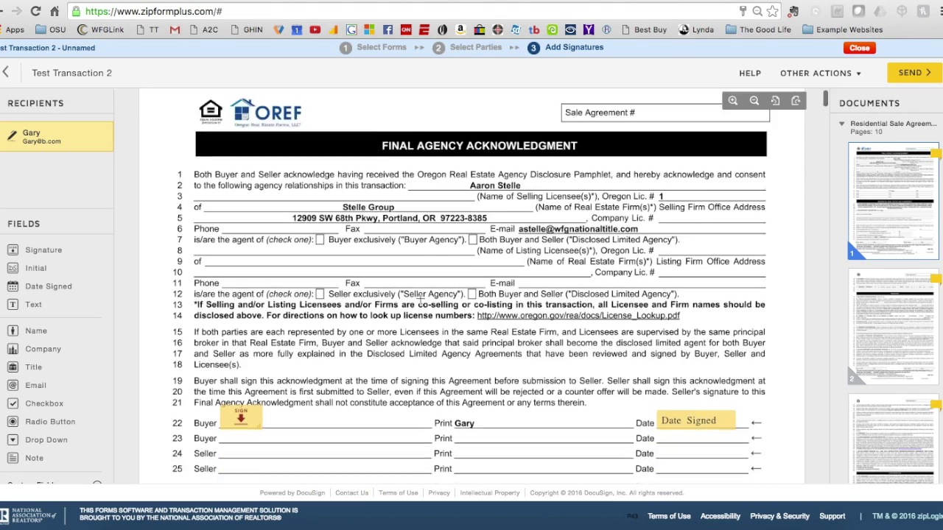
# Scroll through the Residential Sale Agreement to check the buyer's placed Sign and Date Signed tags
pyautogui.scroll(-4, 421, 299)
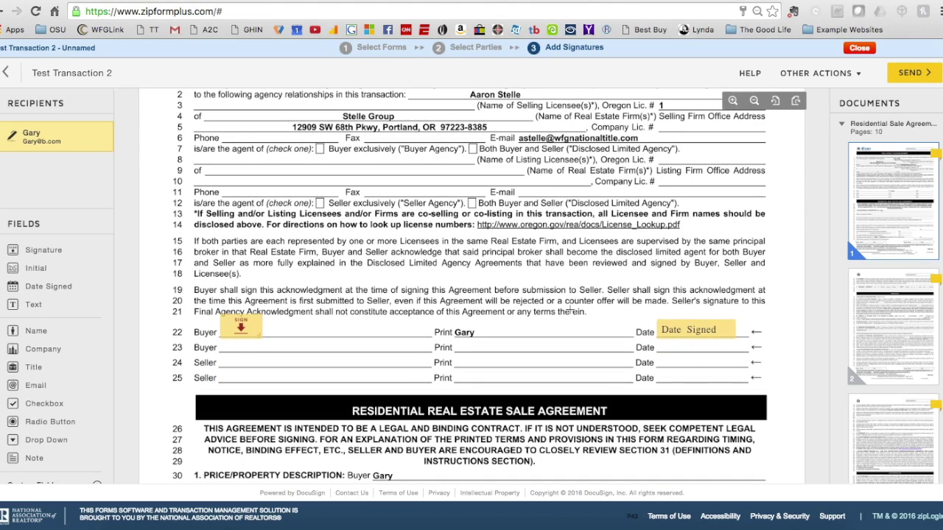
pyautogui.scroll(-10, 404, 301)
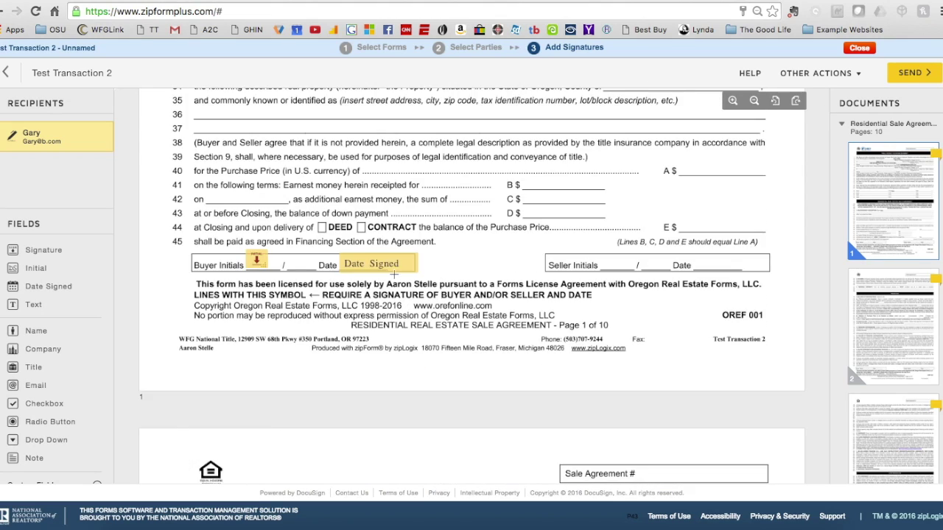
pyautogui.scroll(-5, 397, 287)
pyautogui.scroll(-5, 395, 278)
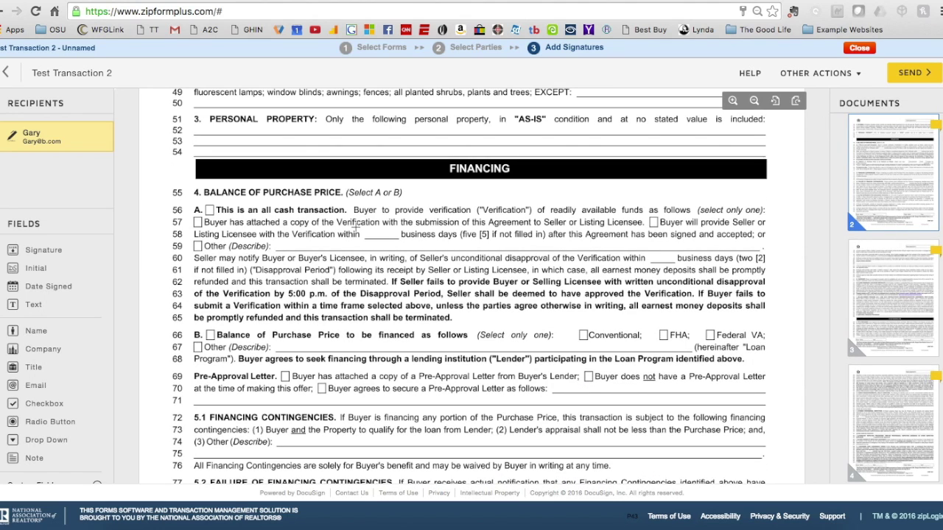
pyautogui.scroll(3, 353, 229)
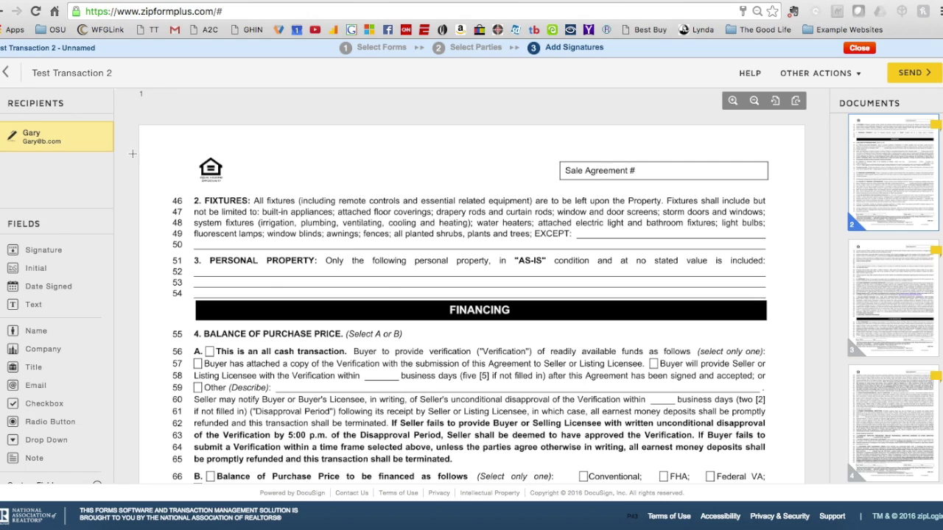
pyautogui.click(9, 74)
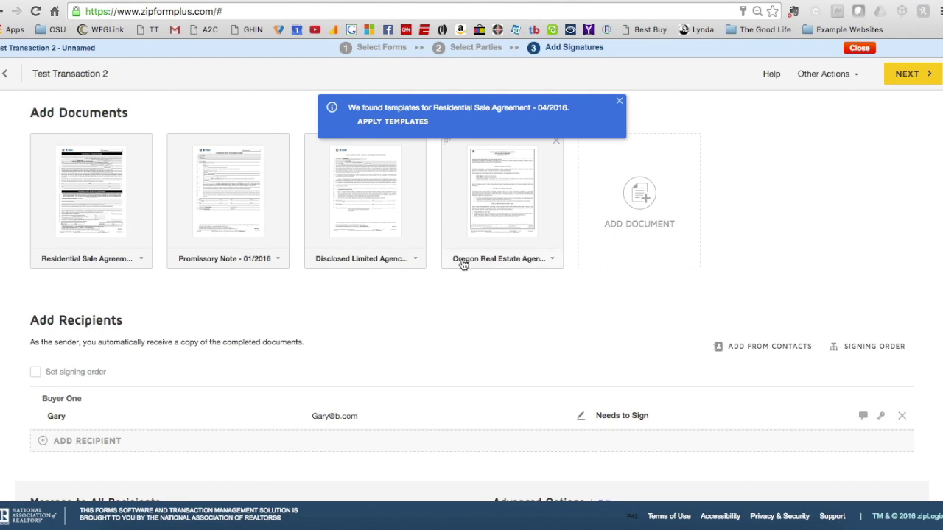
pyautogui.scroll(-3, 324, 316)
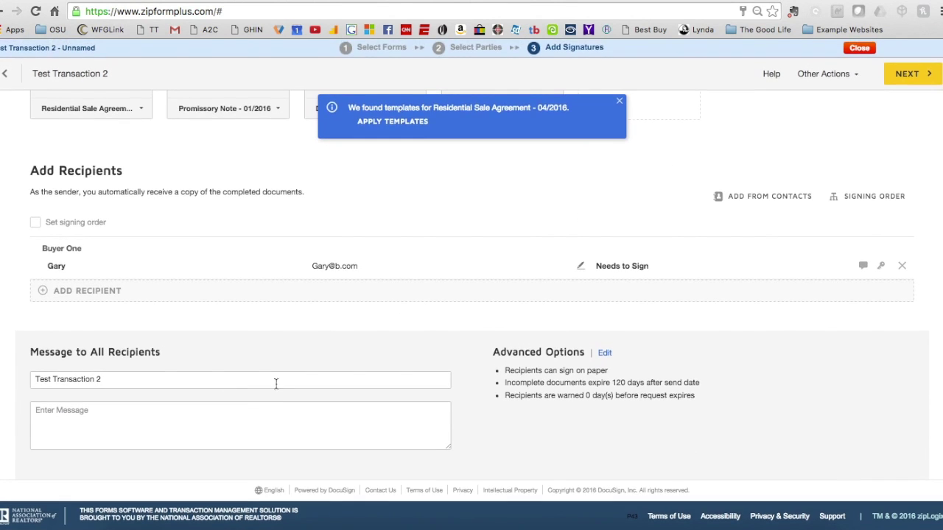
pyautogui.scroll(3, 335, 414)
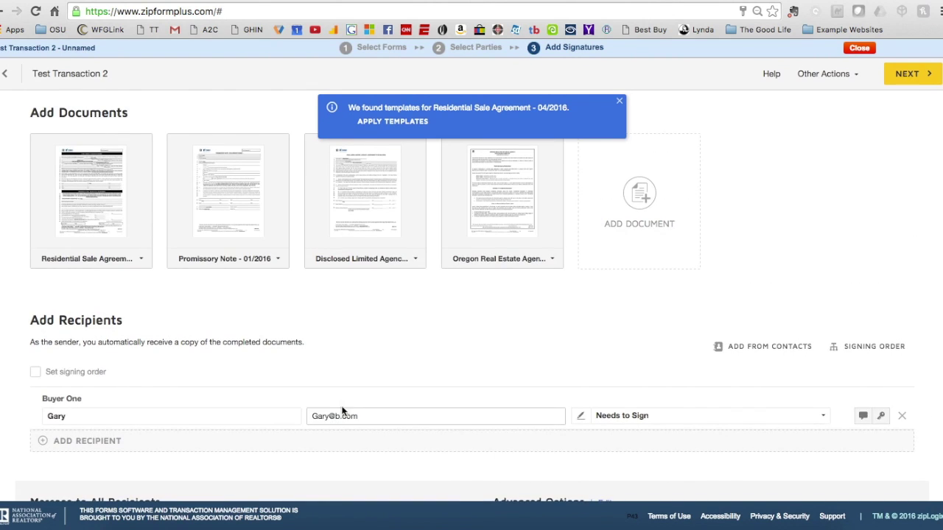
pyautogui.click(912, 75)
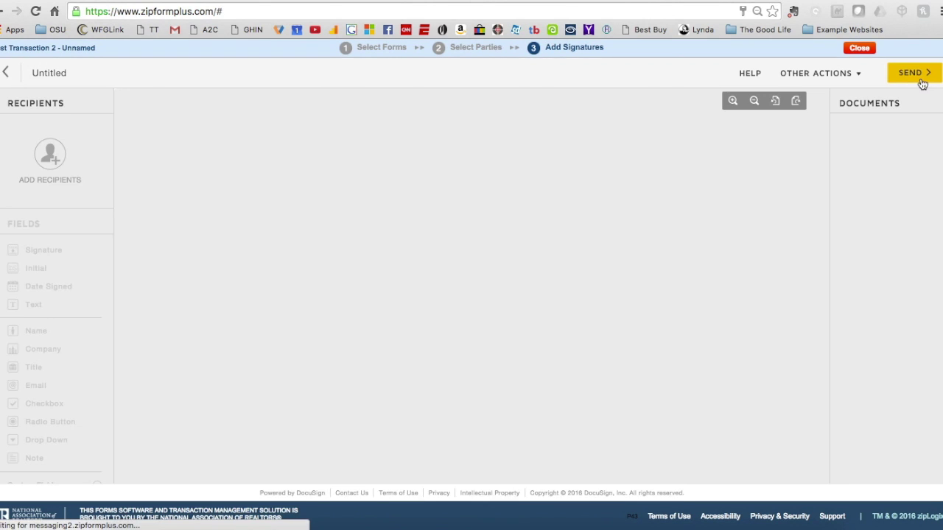